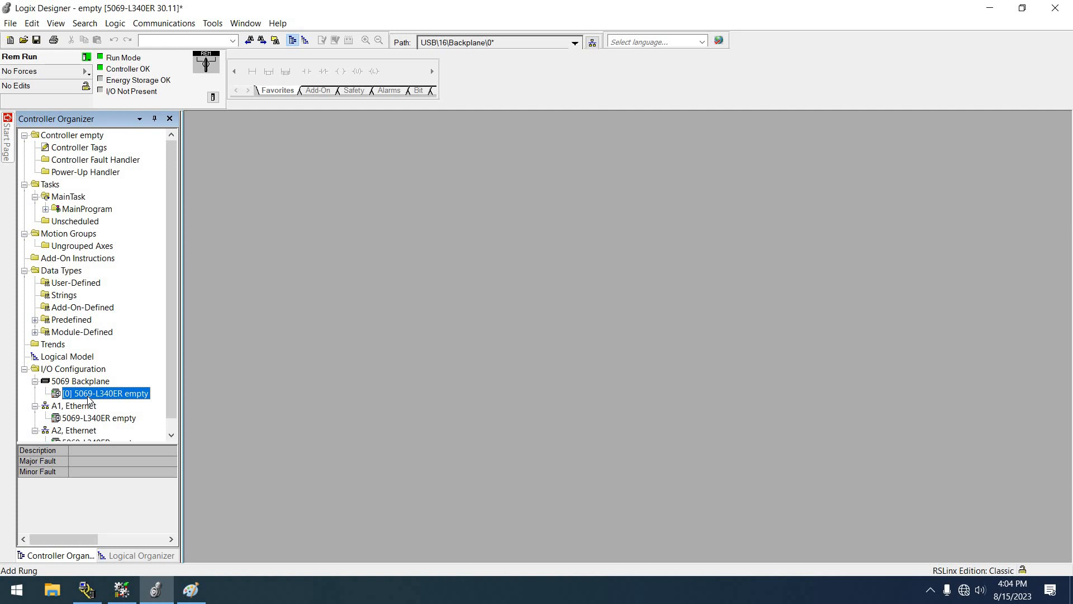
Step: Open the controller properties and inspect the Internet Protocol settings of ports A1 and A2
scroll(171, 336, down, 1)
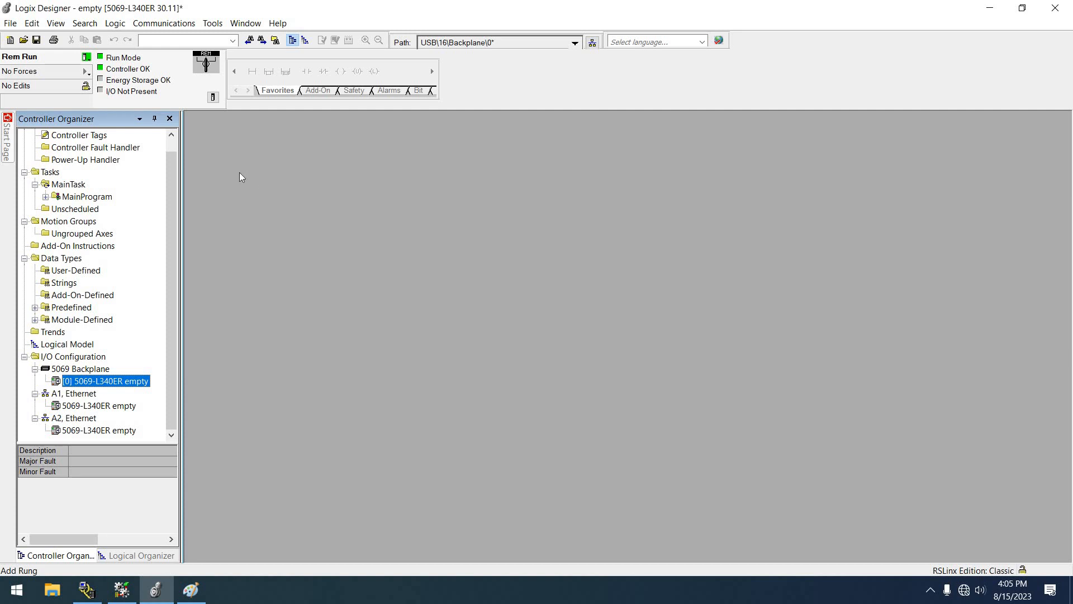
click(213, 98)
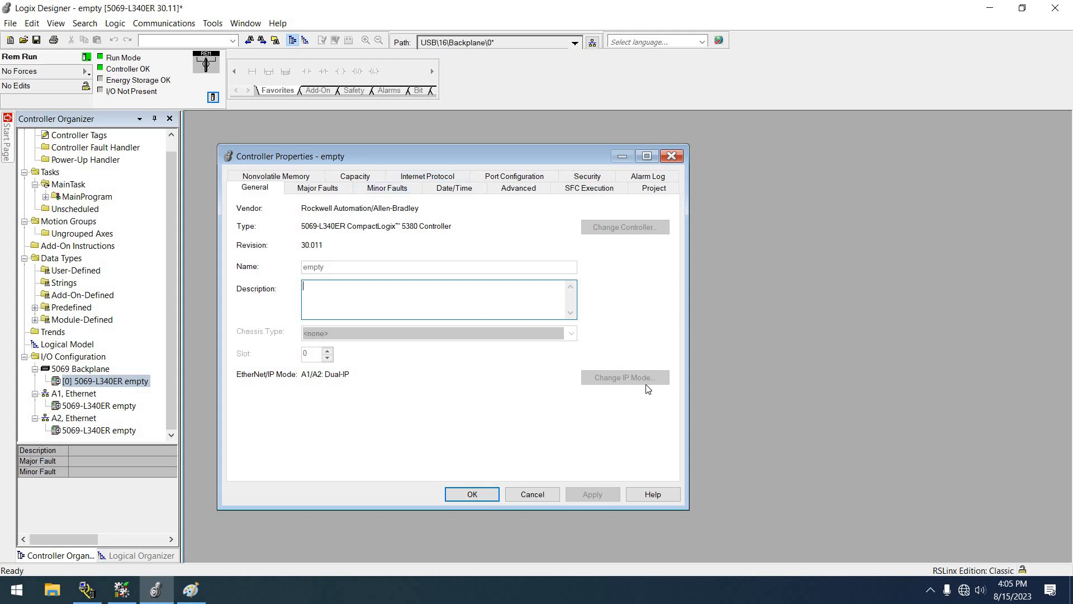
click(427, 177)
click(307, 212)
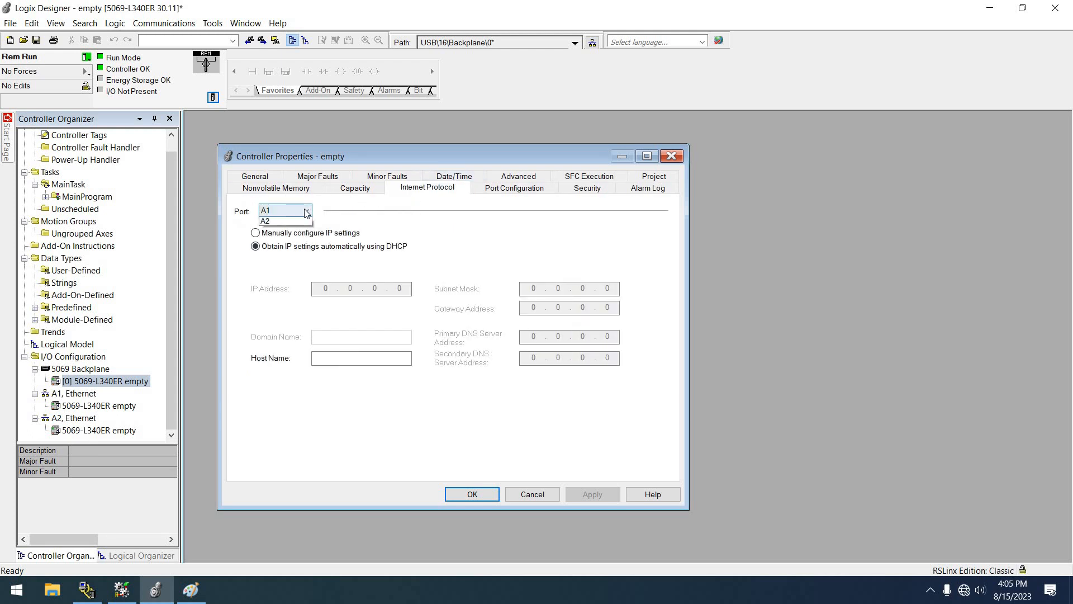
click(306, 212)
click(306, 212)
click(274, 230)
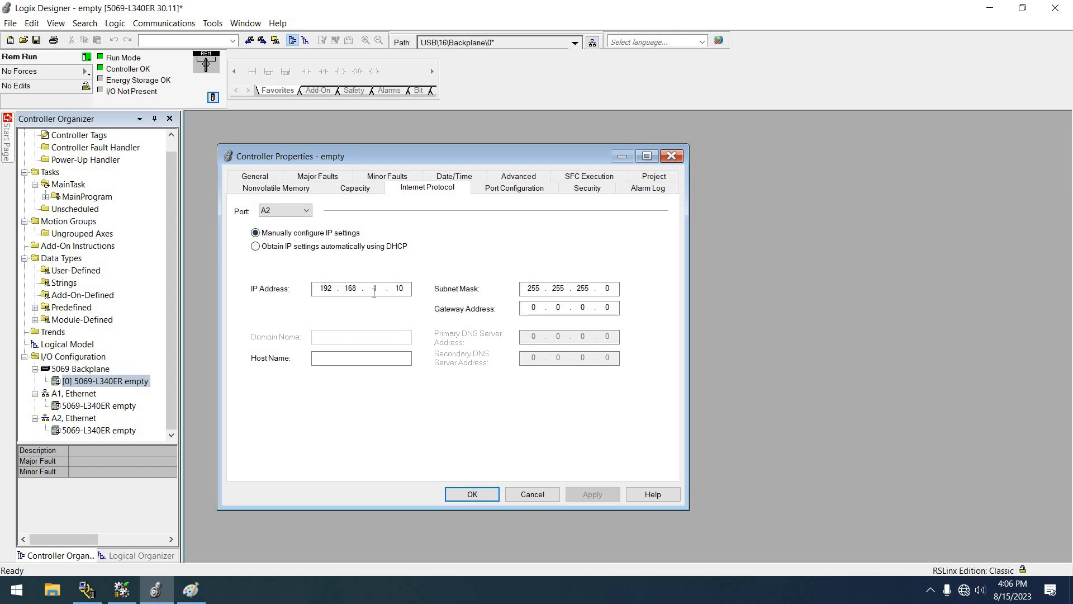
Step: Try manual IP configuration on port A1, then set it back to obtaining IP settings automatically using DHCP
click(287, 213)
click(279, 224)
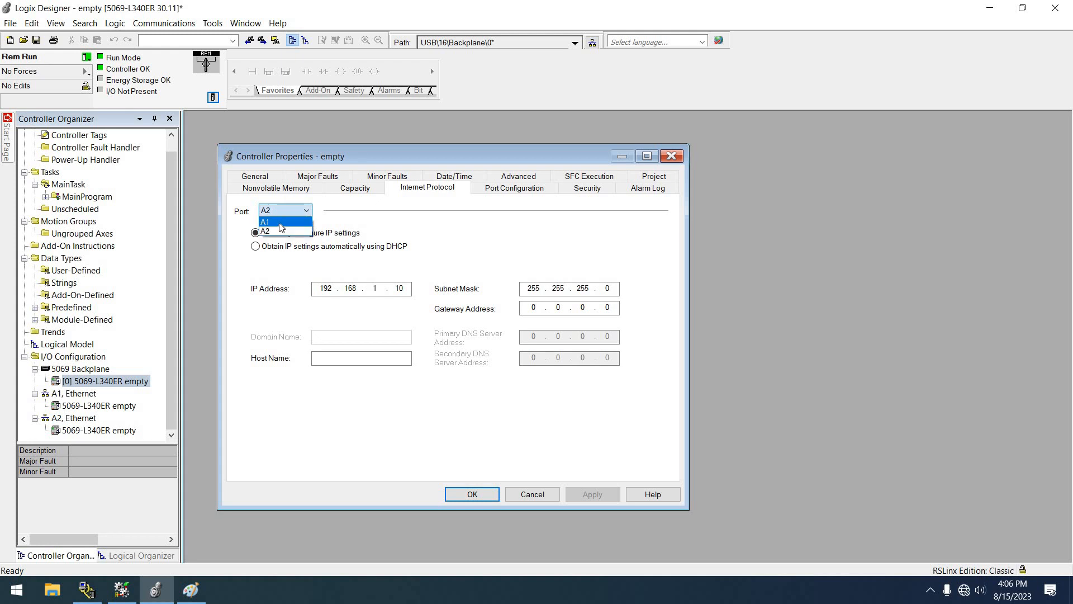
click(299, 233)
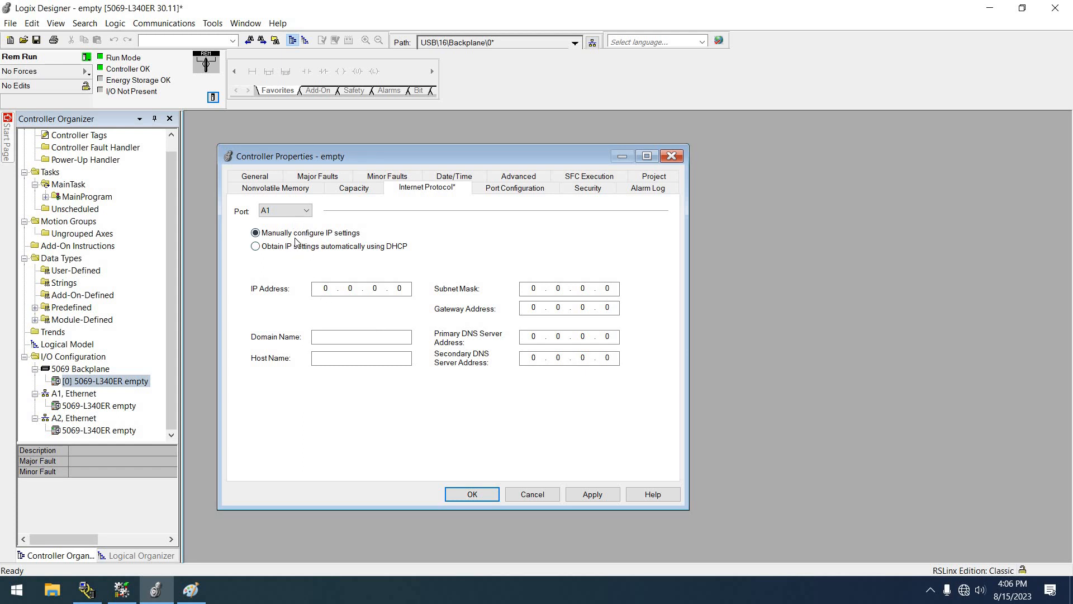
click(275, 250)
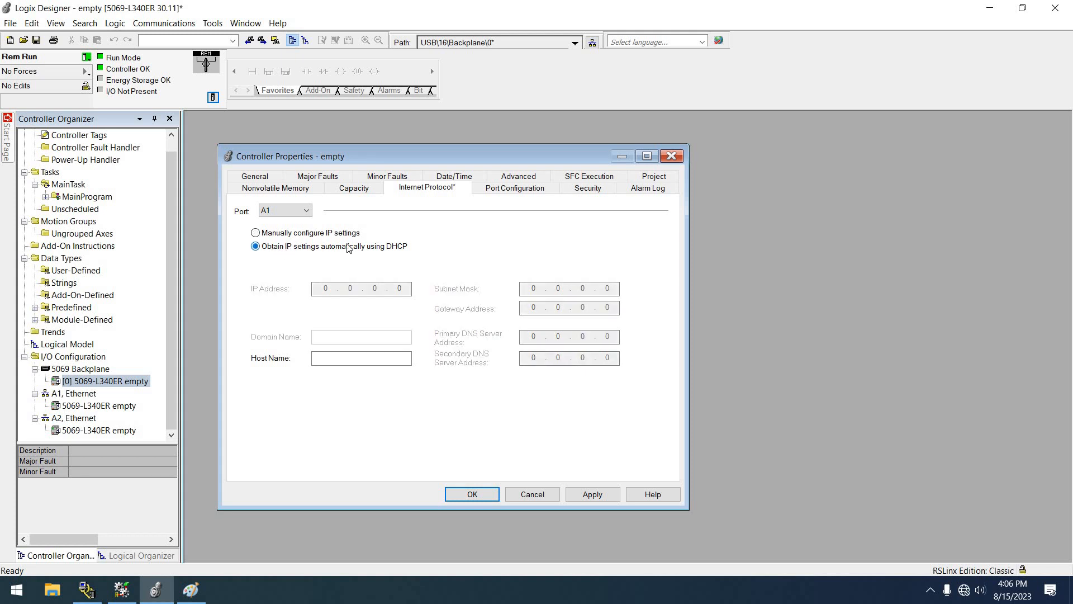
Step: Review port A2's IP settings, then apply the controller property changes and accept the connection interruption
click(293, 213)
click(289, 233)
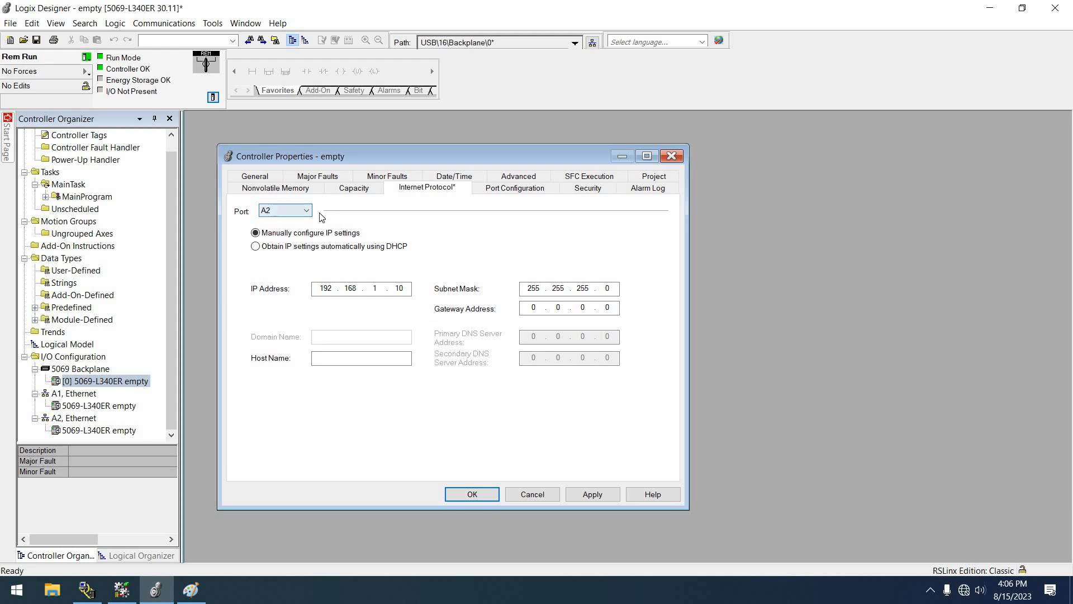
click(259, 177)
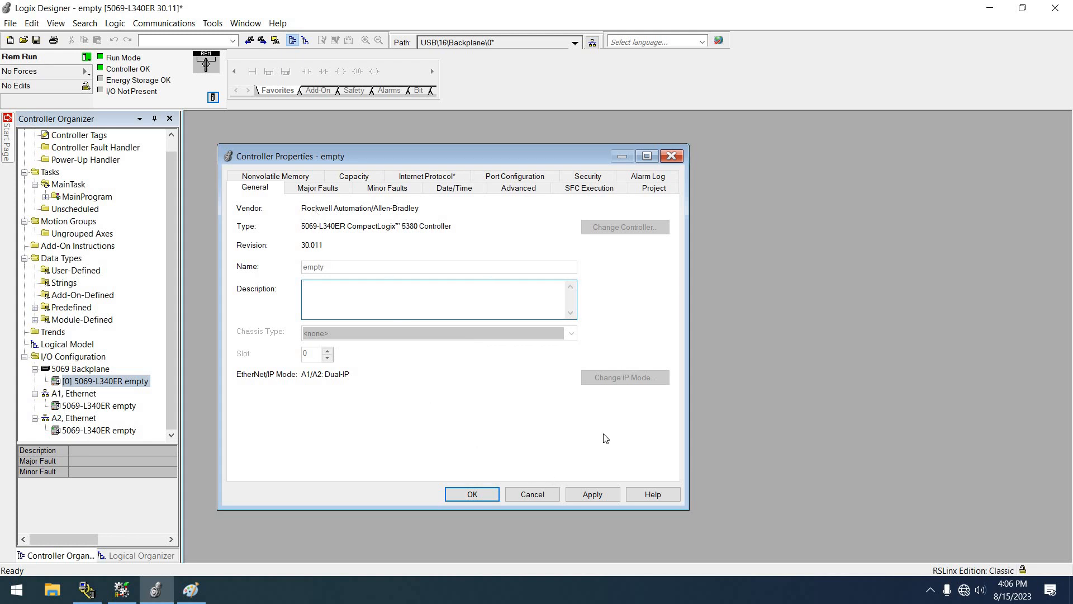
click(580, 495)
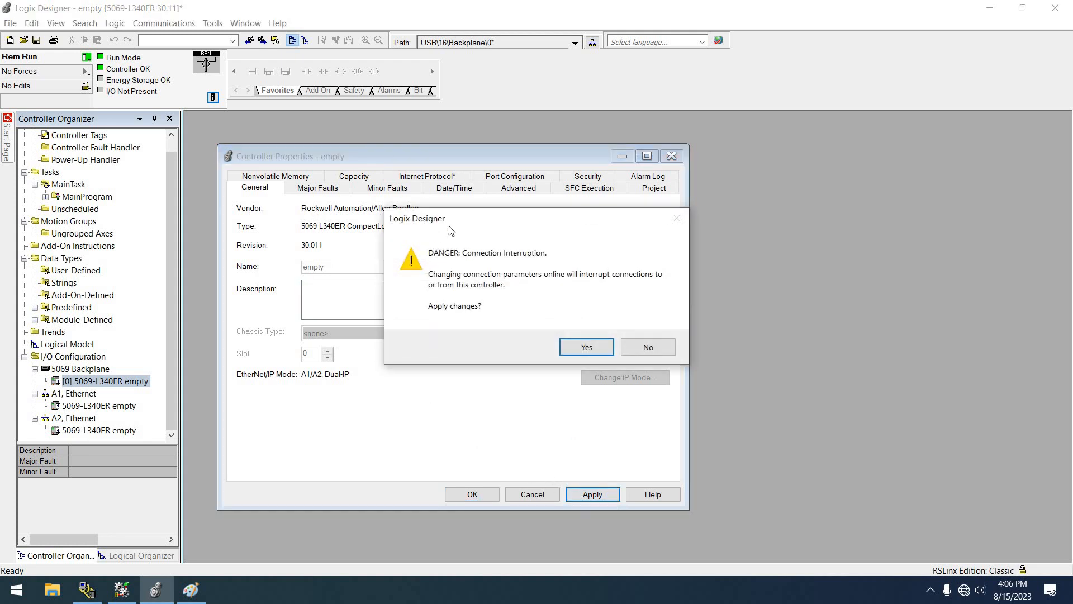
click(581, 348)
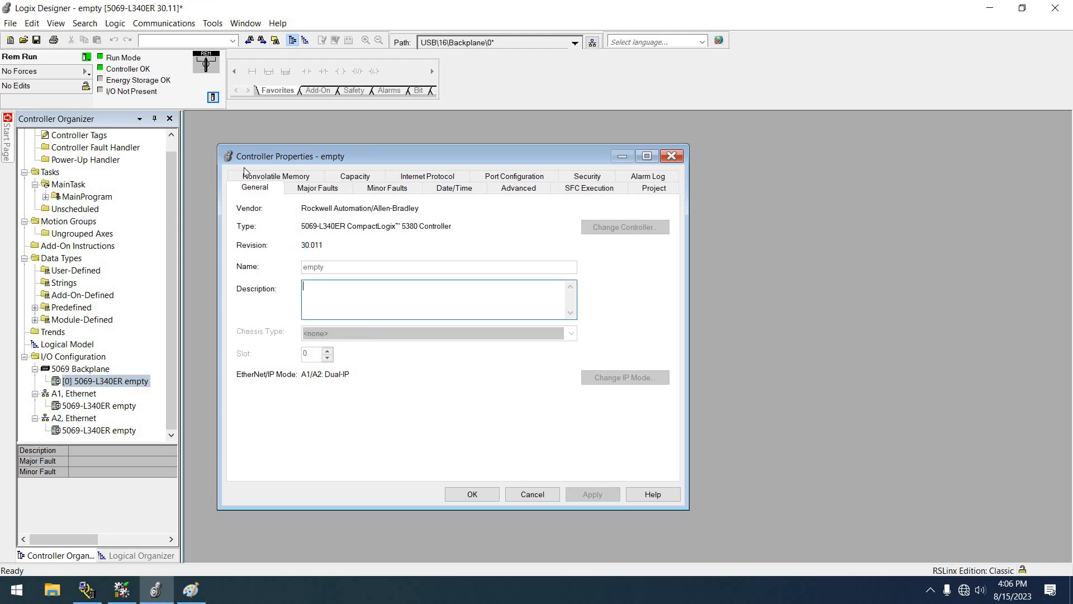
Step: Take the project offline and change the controller's EtherNet/IP mode to A1/A2: Linear/DLR
click(86, 58)
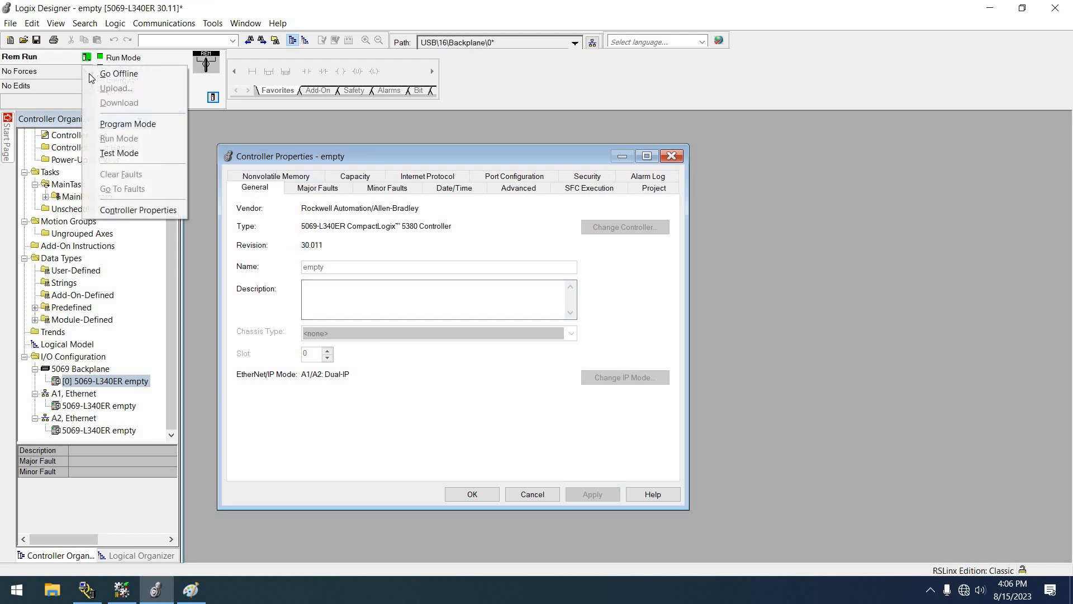
click(89, 73)
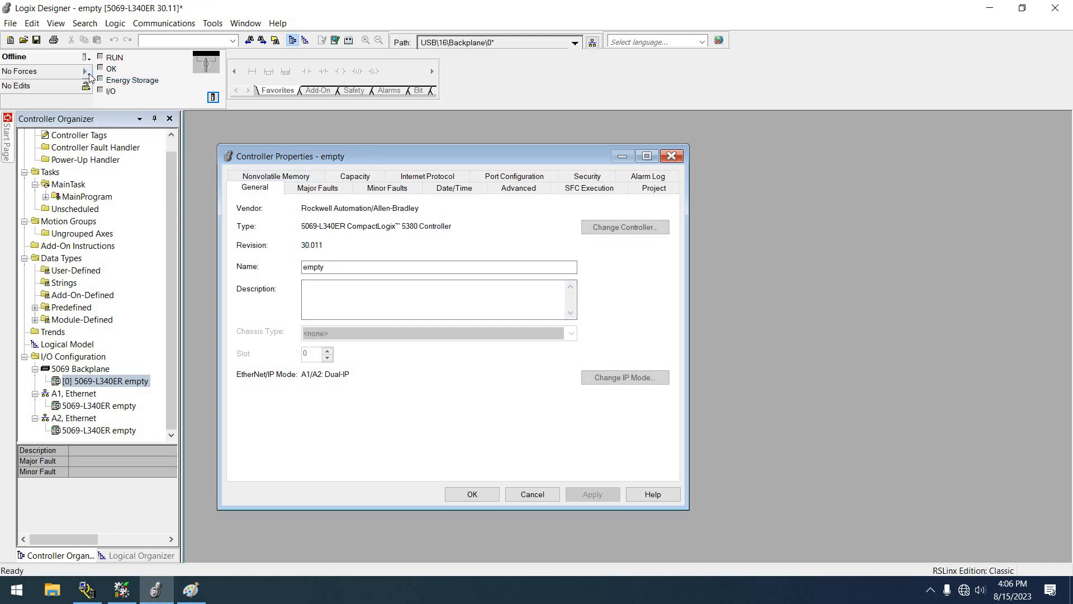
click(608, 379)
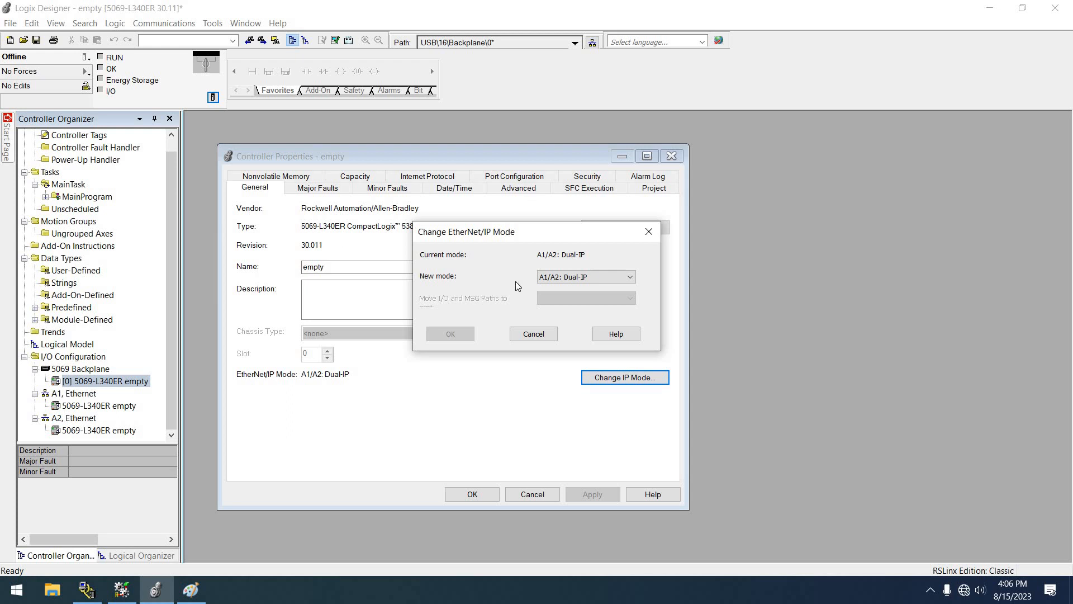
drag(580, 235, 572, 198)
click(559, 241)
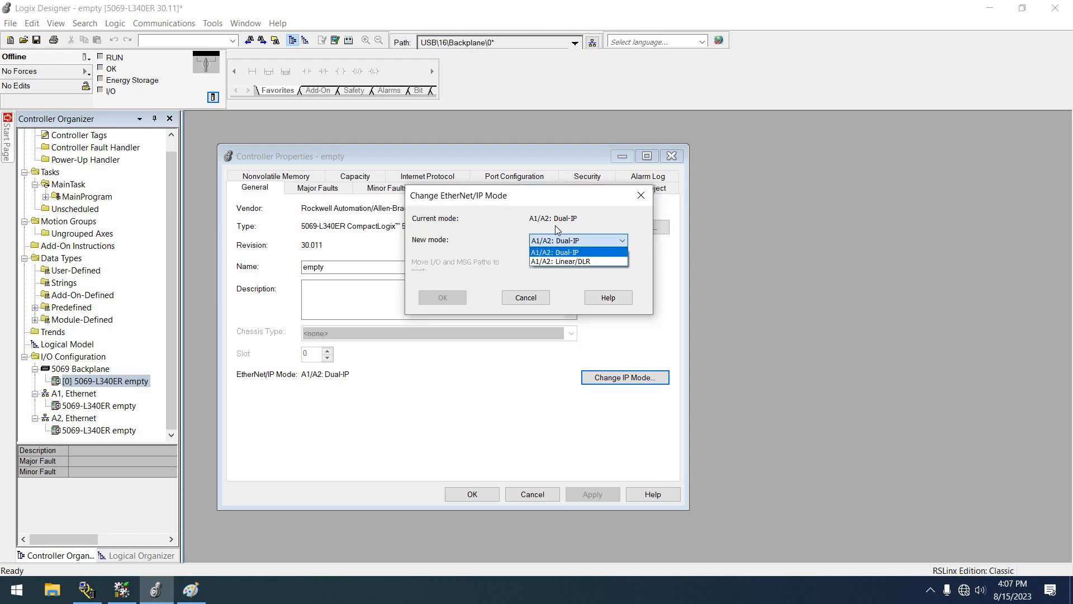
click(562, 263)
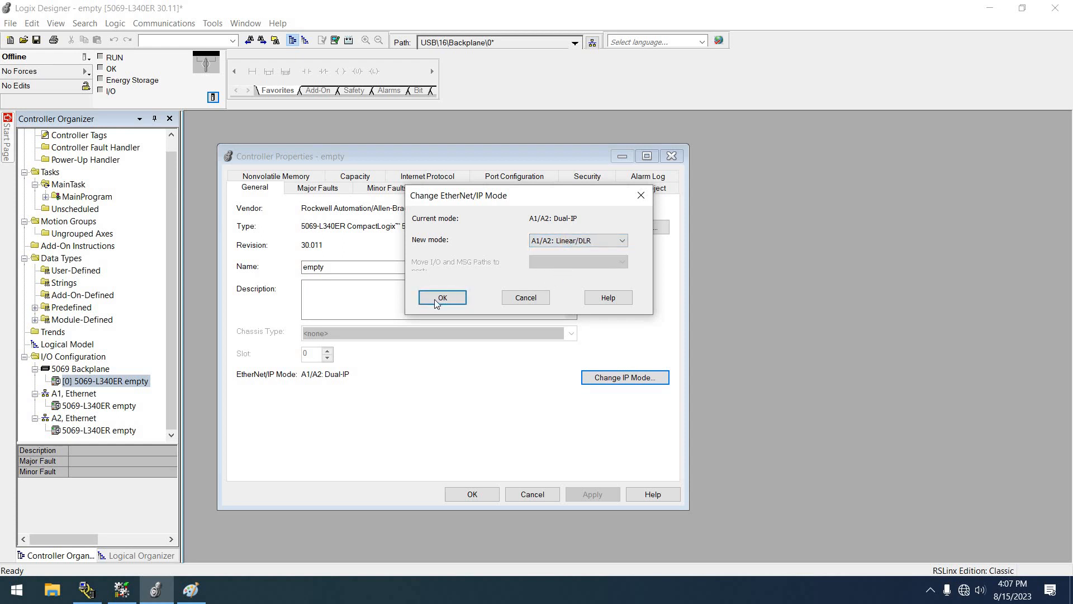
click(436, 299)
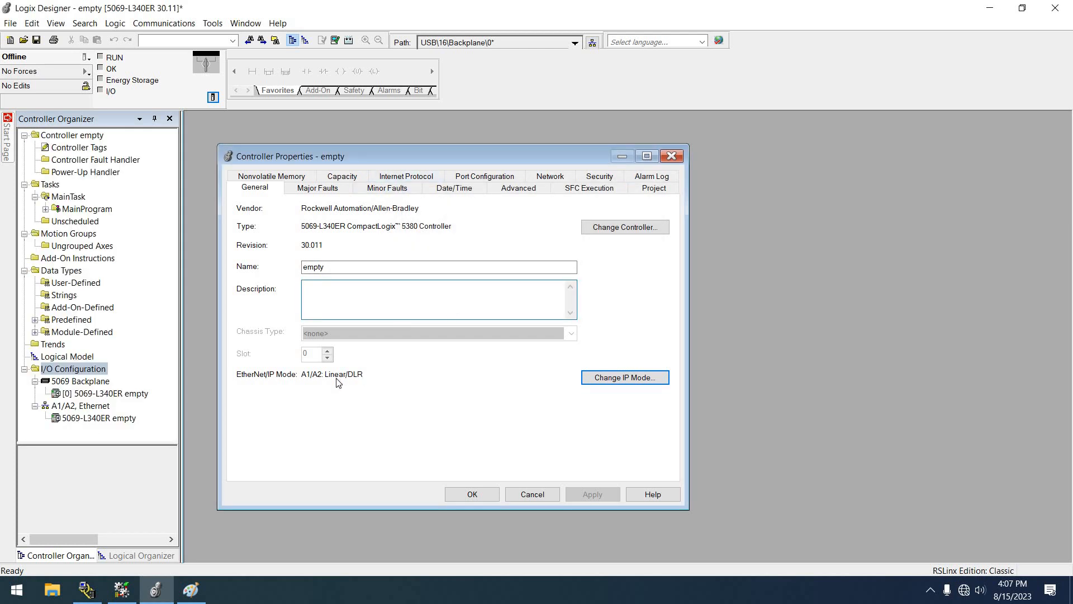
Step: Check the offline Internet Protocol settings for the combined A1/A2 port and close the controller properties
click(402, 180)
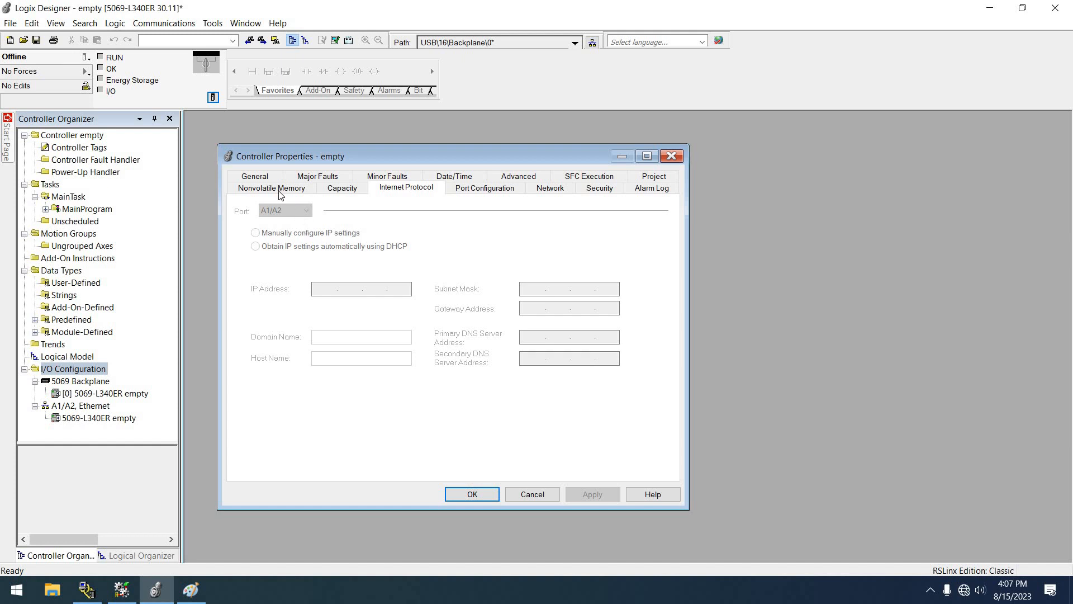
click(267, 178)
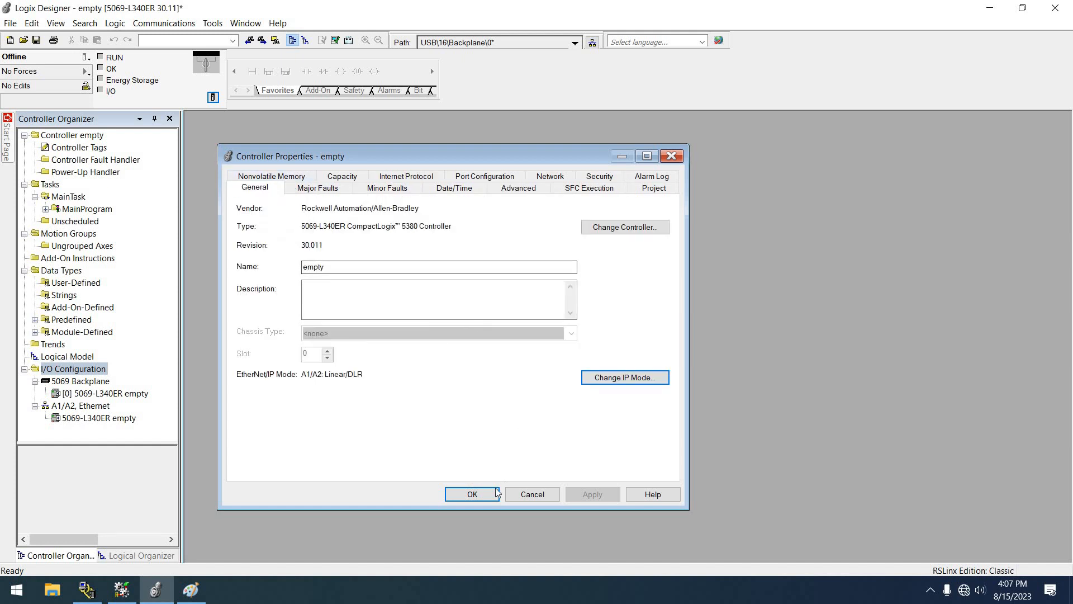
click(471, 496)
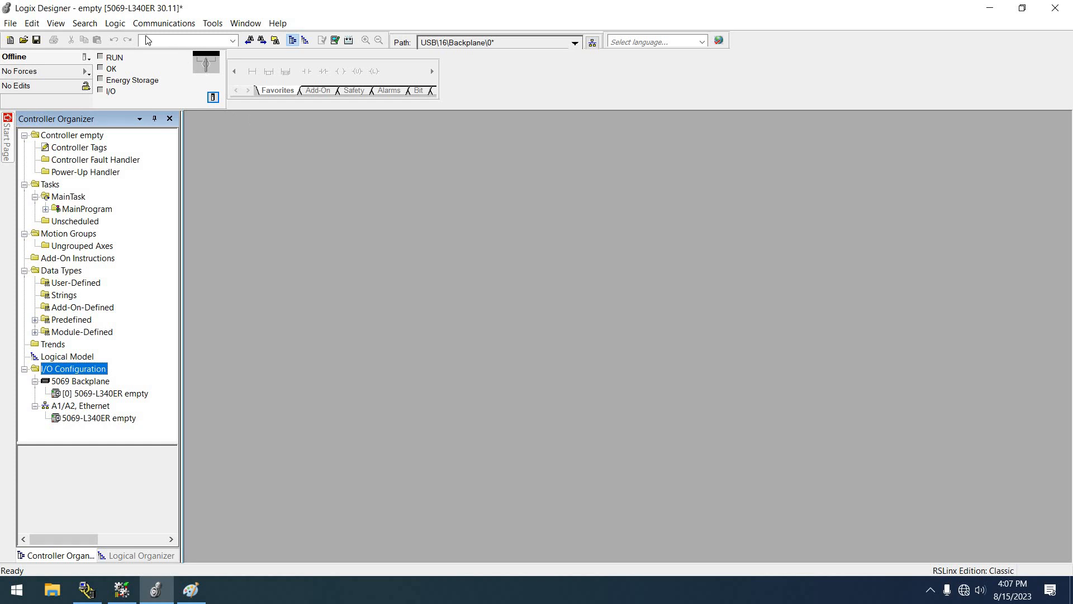
Step: Download the project to the controller, accept the EtherNet/IP mode change, and return the controller to Remote Run
click(163, 23)
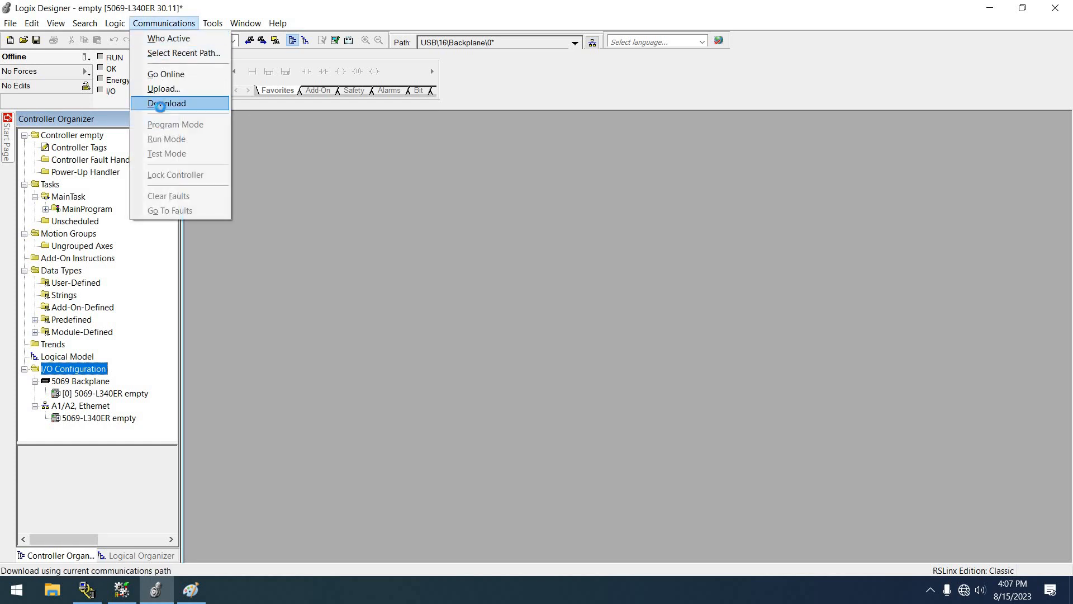
click(164, 104)
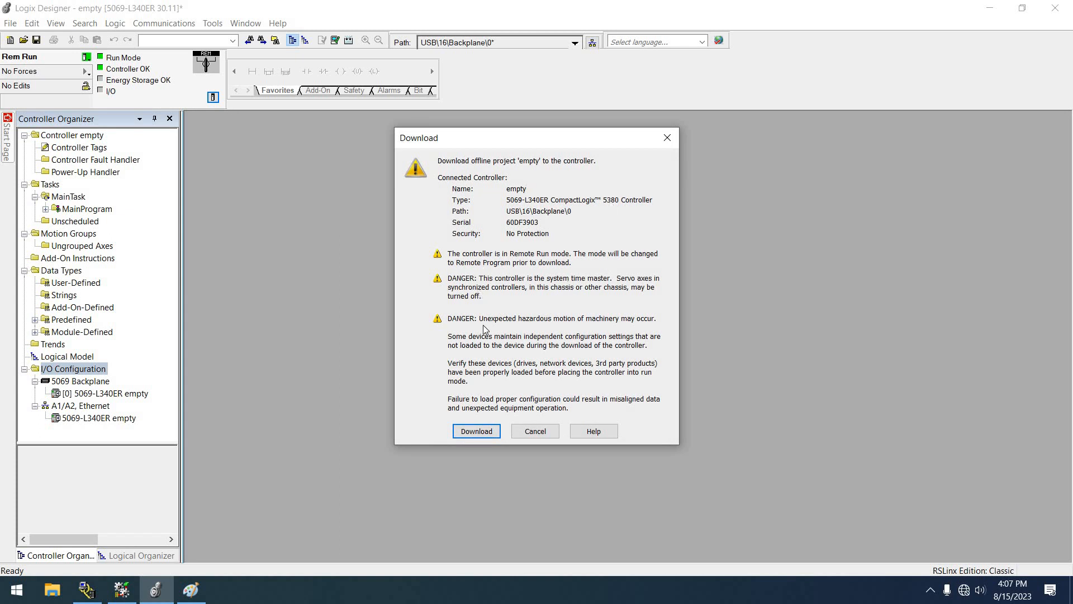
click(472, 439)
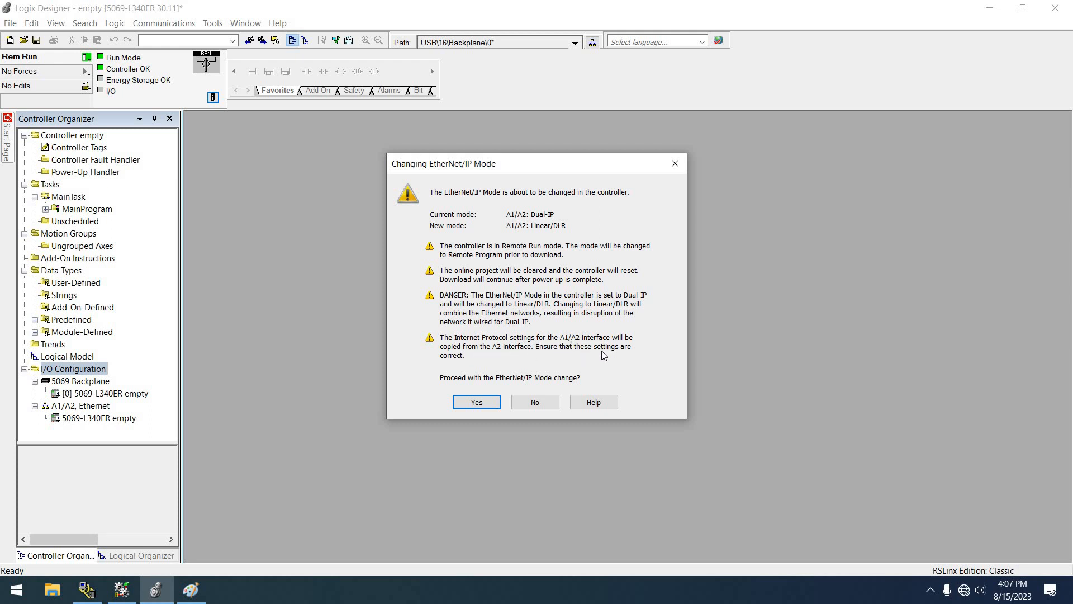
click(476, 404)
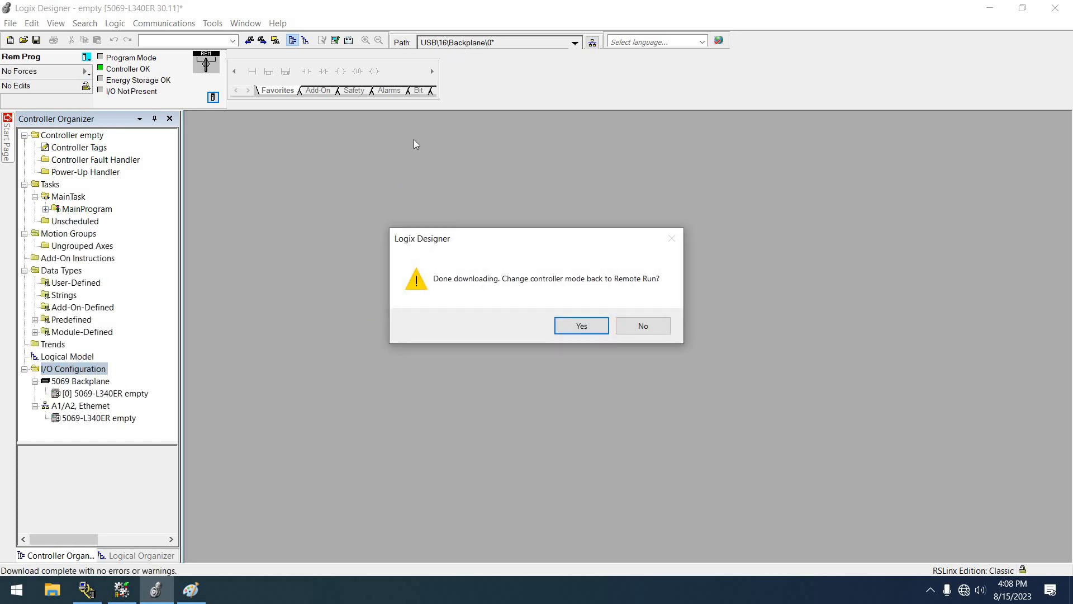
click(564, 325)
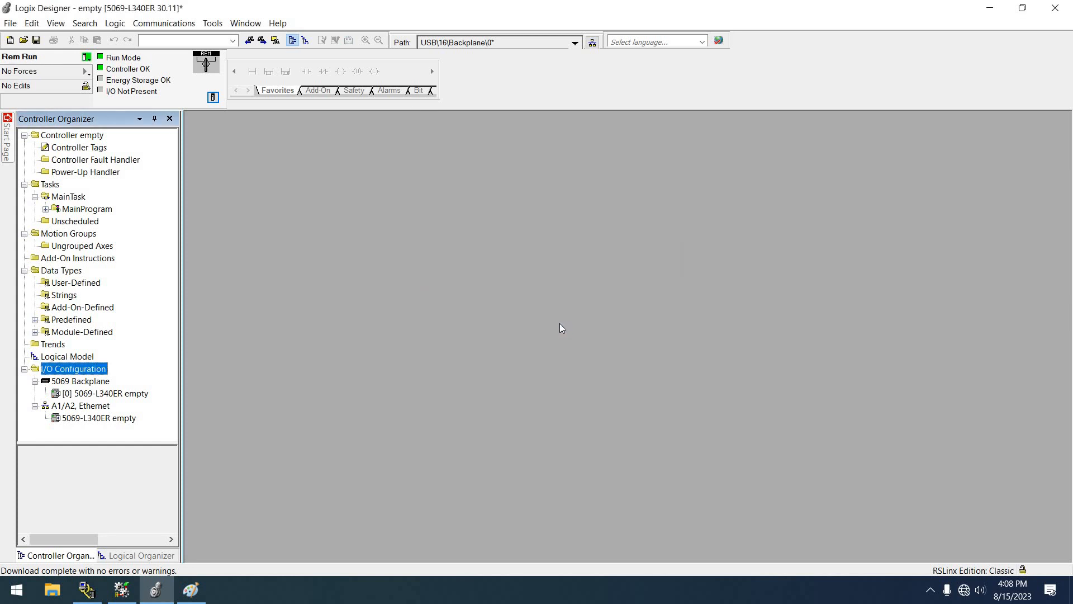
Step: Reopen the controller properties online and check the EtherNet/IP mode and the A1/A2 Internet Protocol settings
click(209, 100)
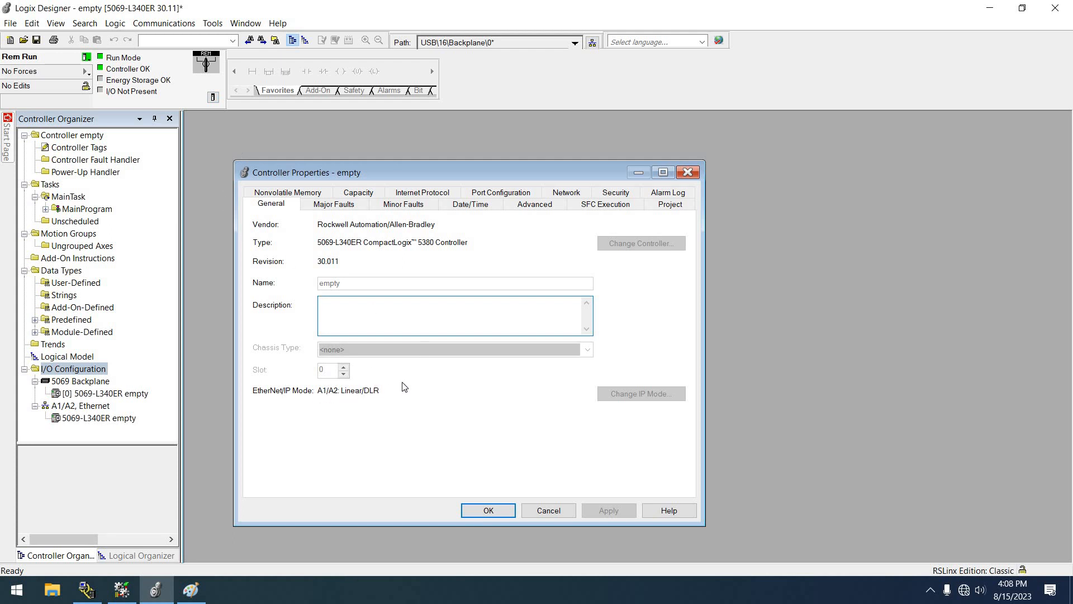
click(422, 193)
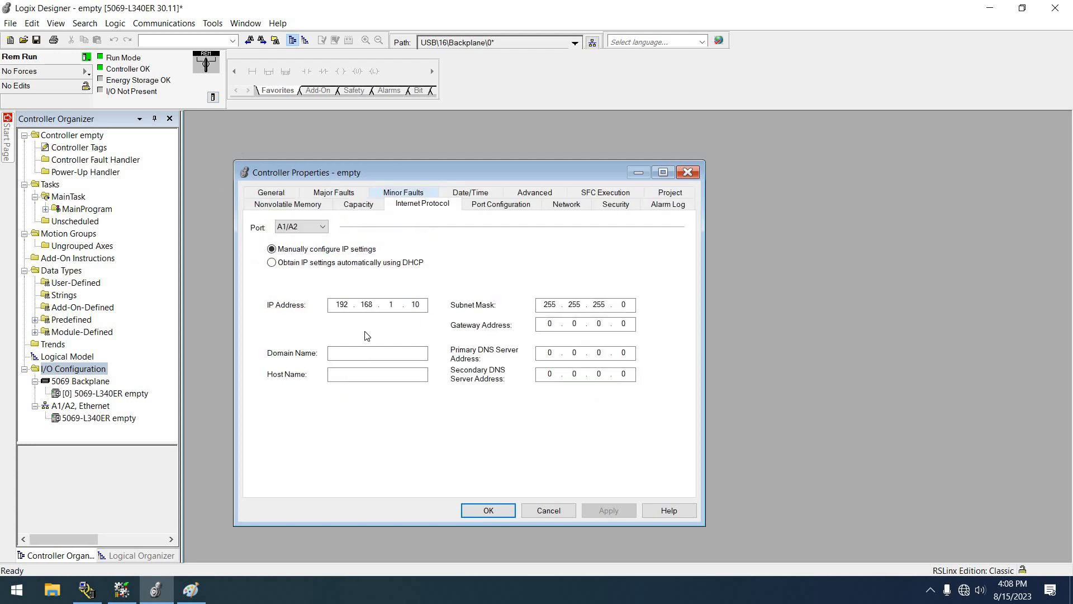